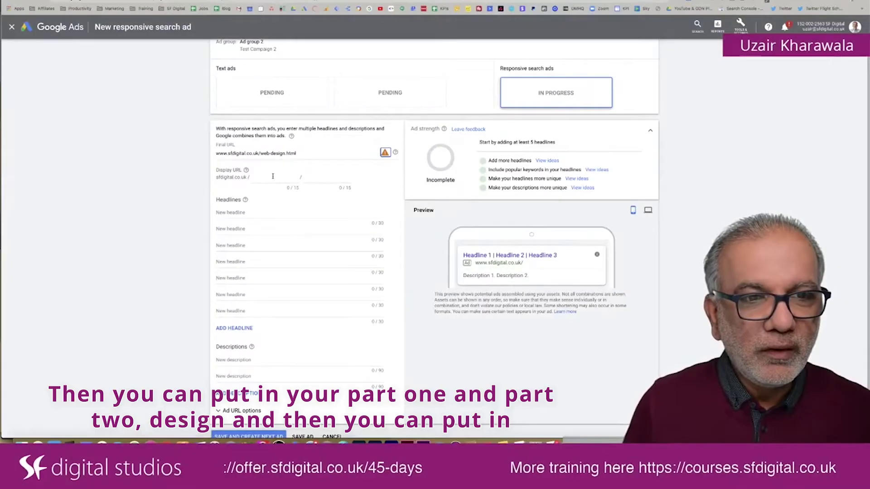
# Try web_design and the town name Leighton_Buzz as the two display URL paths, and clear the town name
pyautogui.click(272, 176)
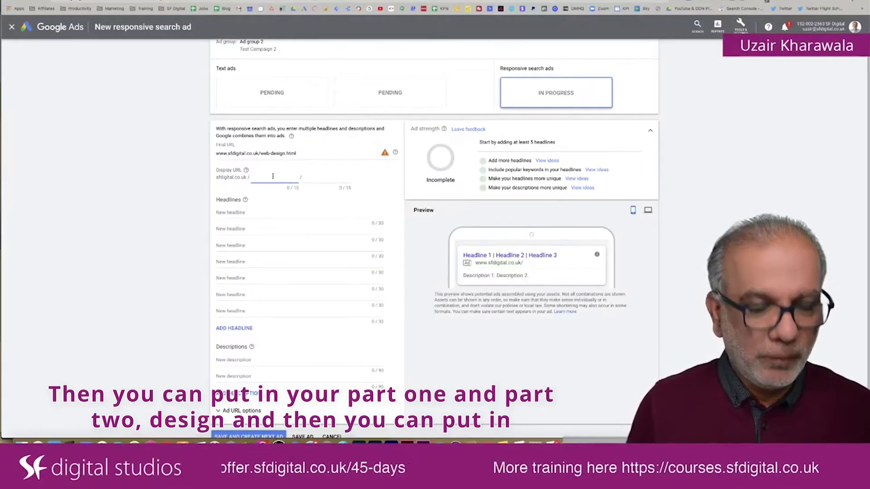
pyautogui.write('web-de')
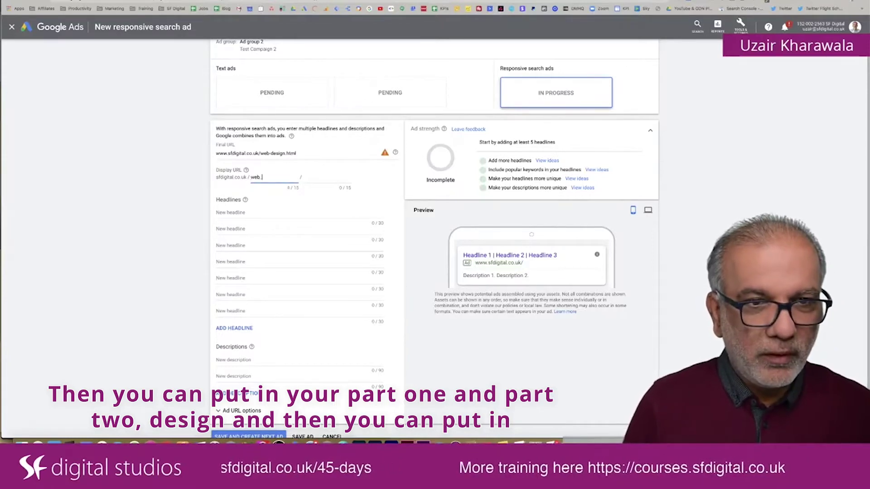
pyautogui.write('sign')
pyautogui.click(326, 177)
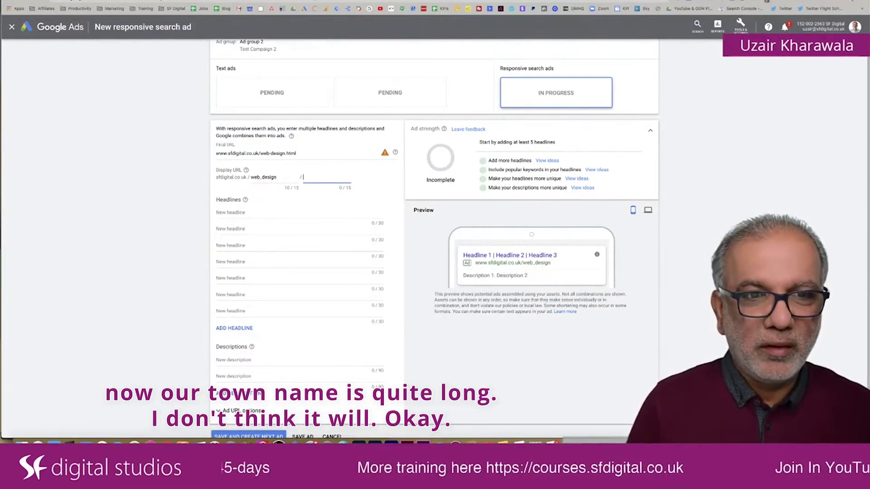
pyautogui.write('Leigh')
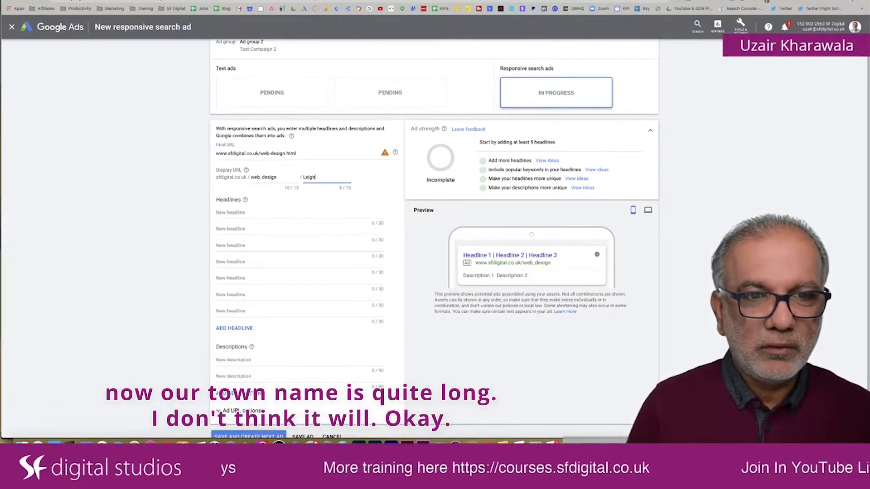
pyautogui.write('ton Buzz')
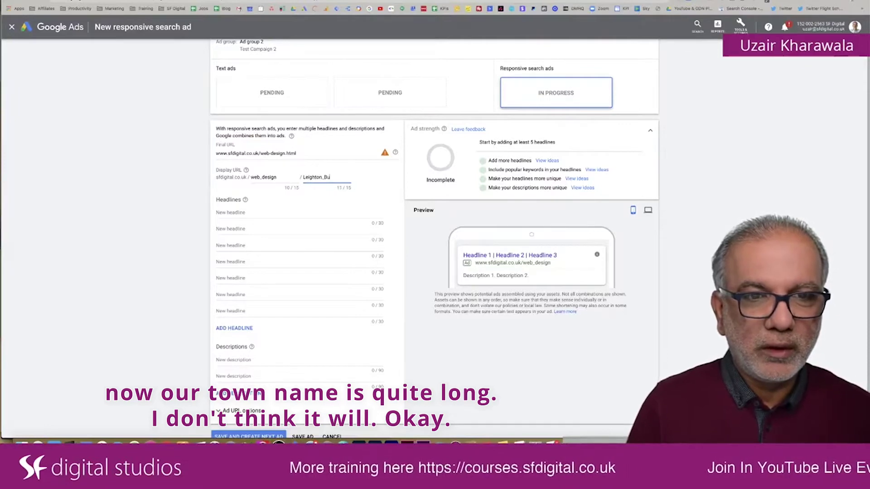
pyautogui.press('BackSpace')
pyautogui.press('BackSpace')
pyautogui.press('BackSpace')
pyautogui.press('BackSpace')
pyautogui.press('BackSpace')
pyautogui.press('BackSpace')
pyautogui.press('BackSpace')
pyautogui.press('BackSpace')
pyautogui.press('BackSpace')
pyautogui.press('BackSpace')
pyautogui.press('BackSpace')
pyautogui.press('BackSpace')
pyautogui.press('BackSpace')
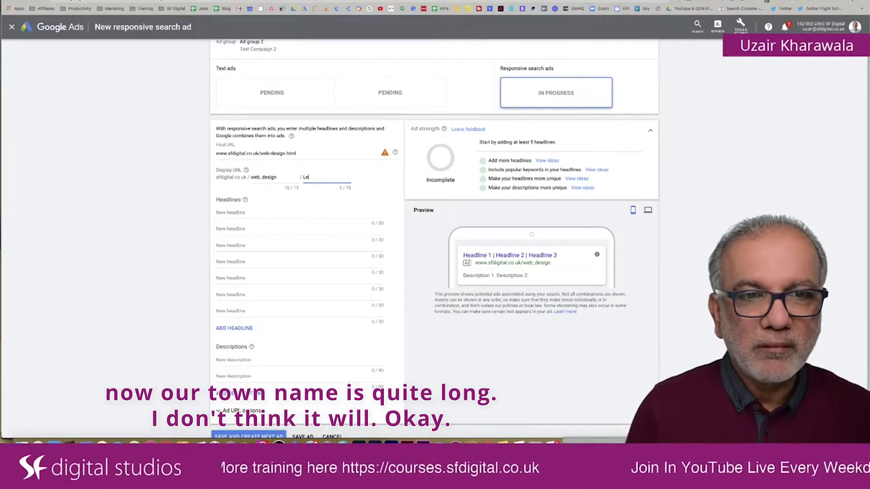
# Set the two display URL paths to Web and Design
pyautogui.hotkey('shift', 'Tab')
pyautogui.write('Web')
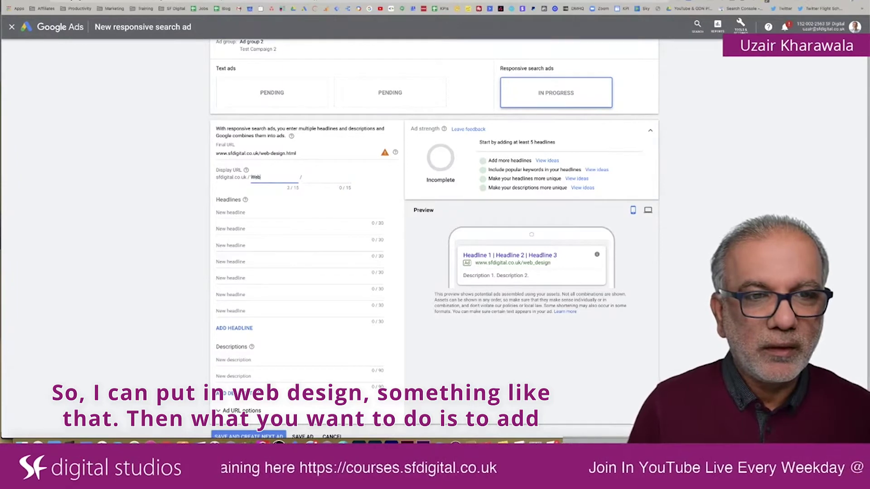
pyautogui.press('Tab')
pyautogui.write('Design')
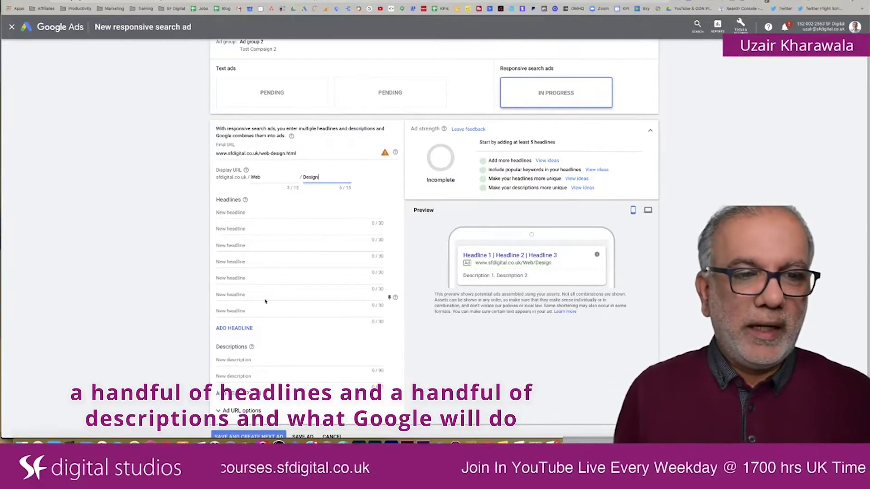
# Enter "You Need A Website That Works?" as the first headline and view the help on pinning it
pyautogui.scroll(-2, 249, 315)
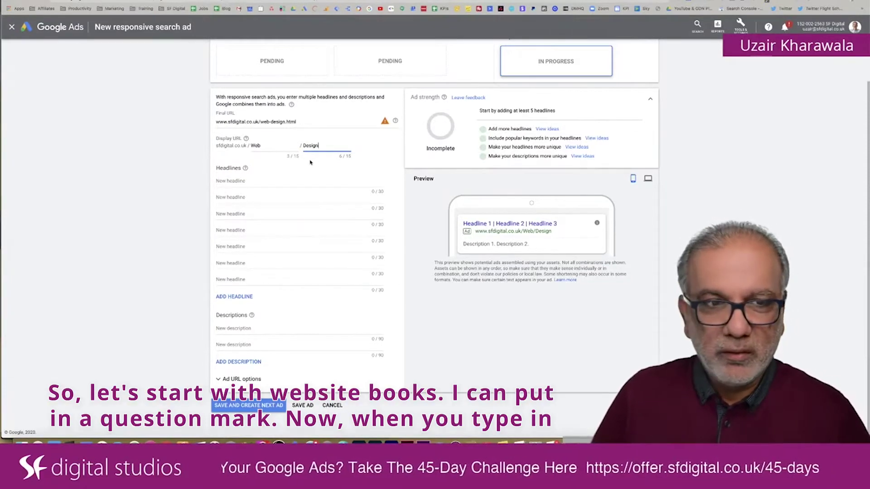
pyautogui.click(269, 184)
pyautogui.write('You Need A Website That Works?')
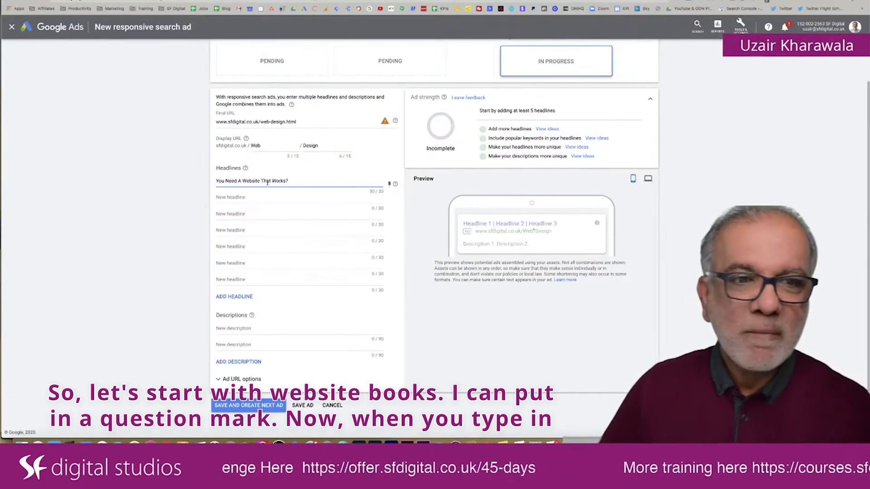
pyautogui.moveTo(386, 202)
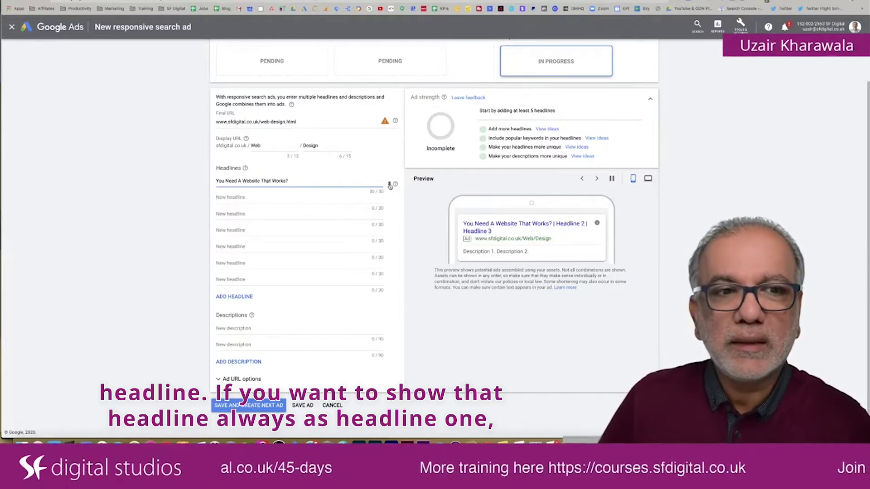
pyautogui.moveTo(395, 185)
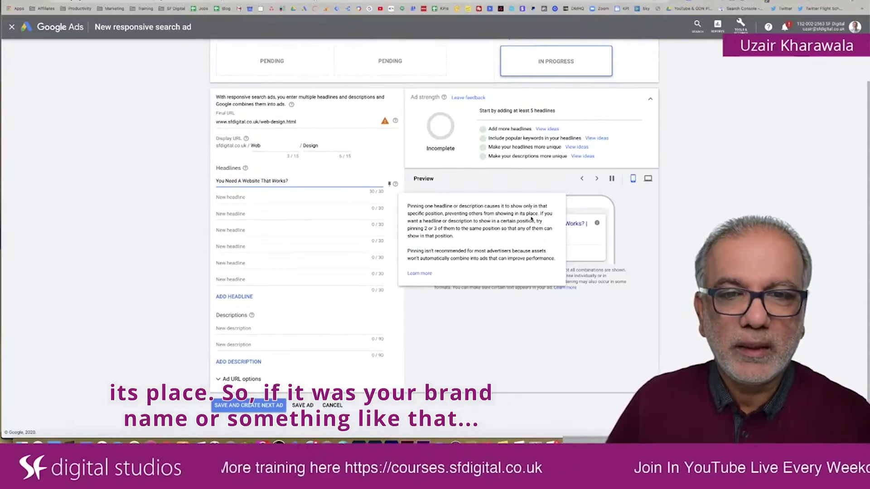
# Move the first headline's text to the second headline and make "SF Digital Studios Web Design" the first, starting from the suggested brand name
pyautogui.tripleClick(291, 181)
pyautogui.hotkey('ctrl', 'x')
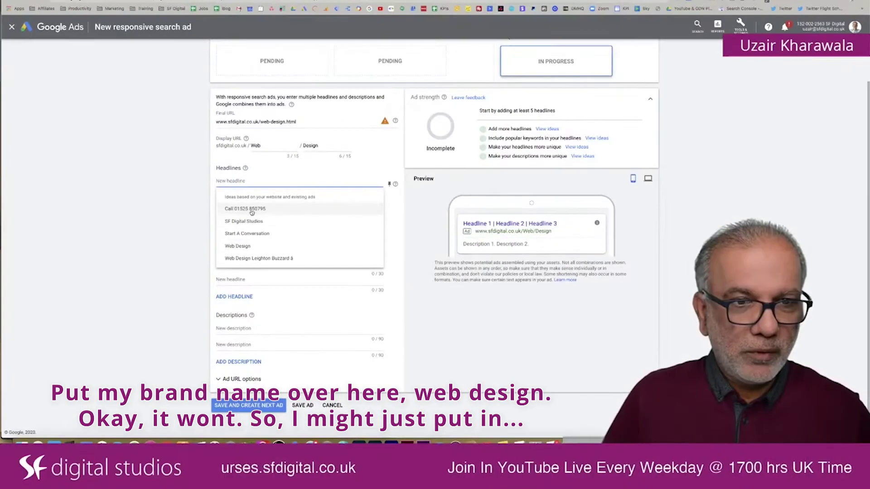
pyautogui.click(253, 218)
pyautogui.click(268, 181)
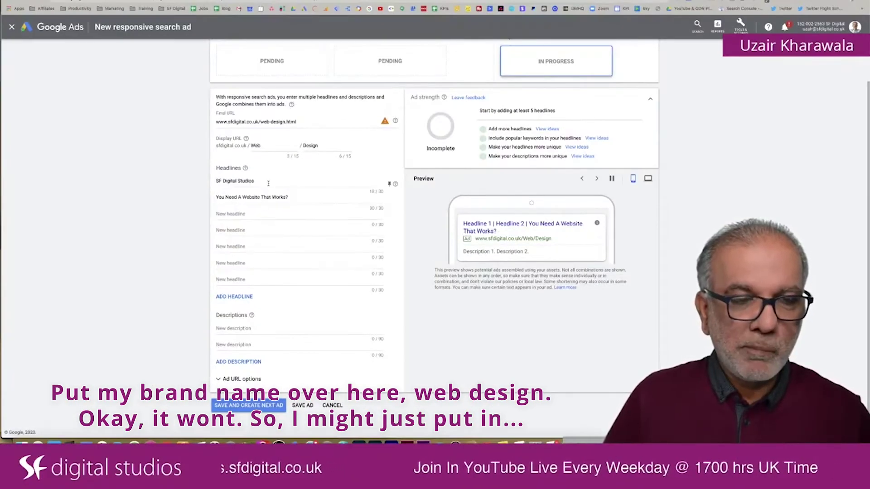
pyautogui.write('| Web Design')
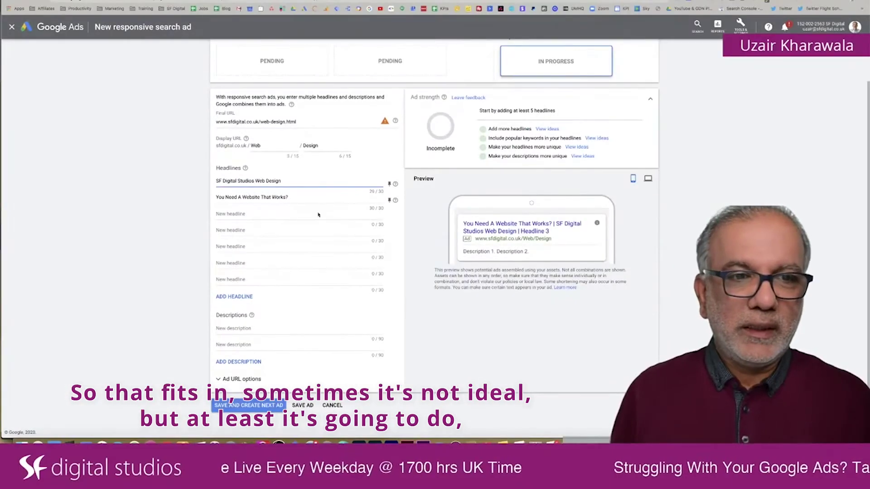
pyautogui.click(252, 183)
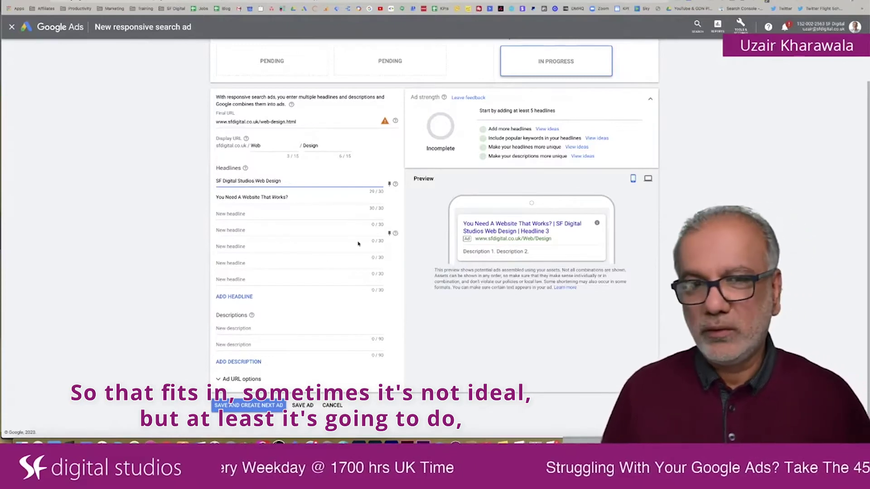
# Add the suggested Leighton Buzzard idea as the third headline and trim its stray ending to "Web Design Leighton Buzzard"
pyautogui.click(294, 215)
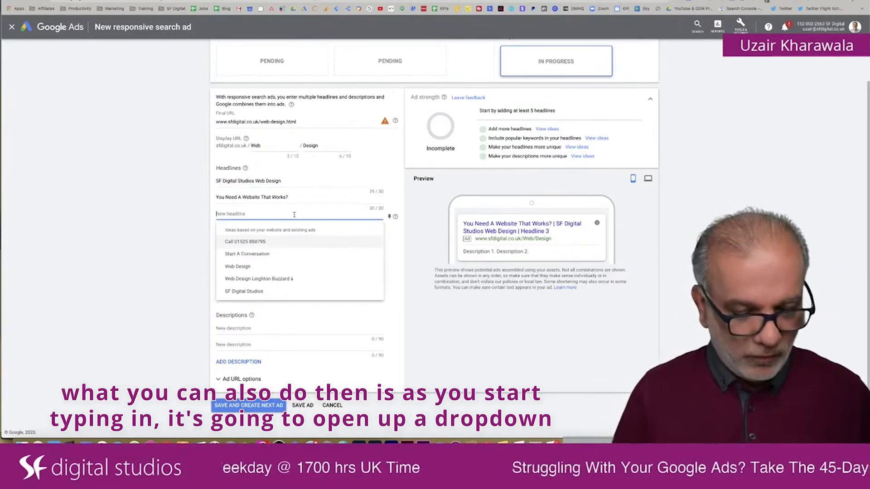
pyautogui.write('Web d')
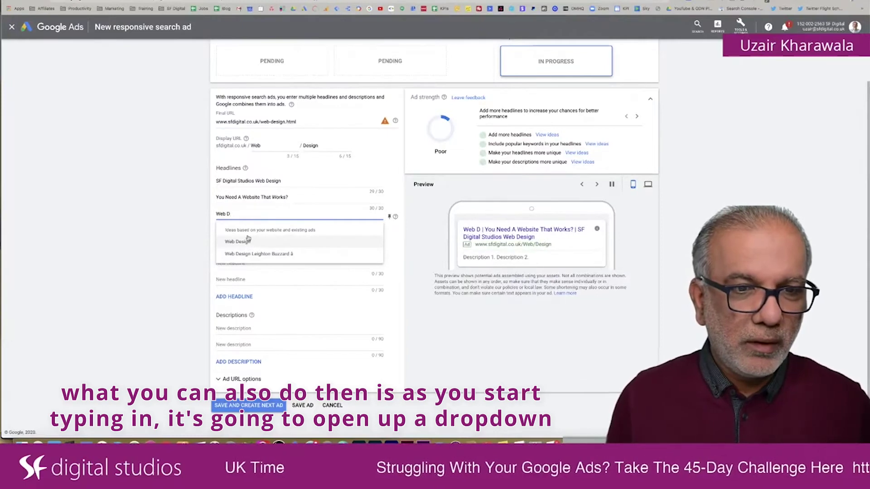
pyautogui.click(245, 258)
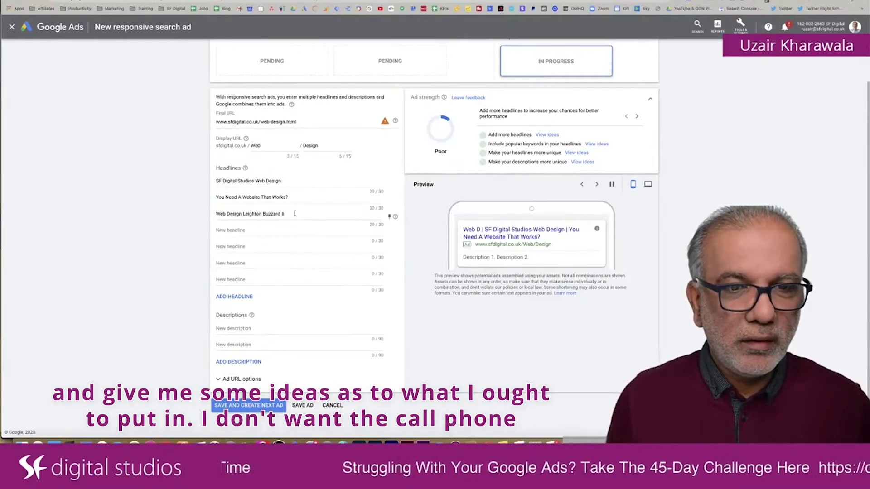
pyautogui.press('BackSpace')
pyautogui.press('BackSpace')
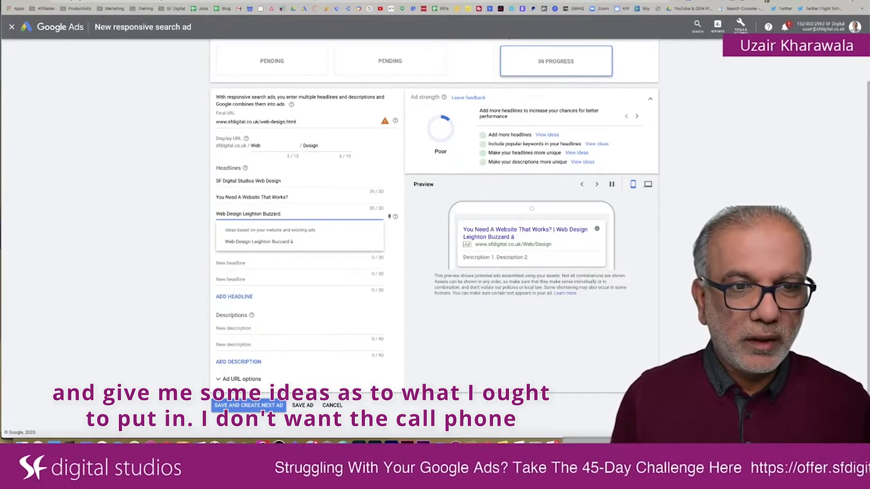
# Open the suggested ideas for the fourth headline
pyautogui.click(258, 264)
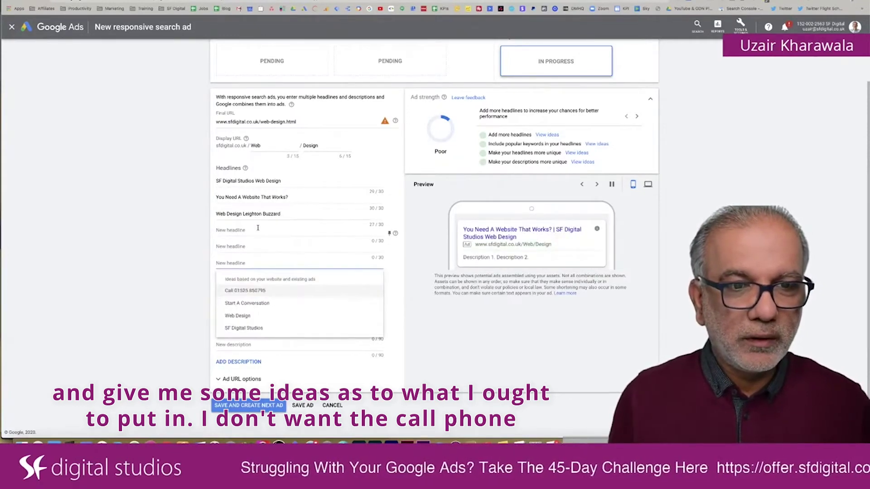
pyautogui.click(258, 230)
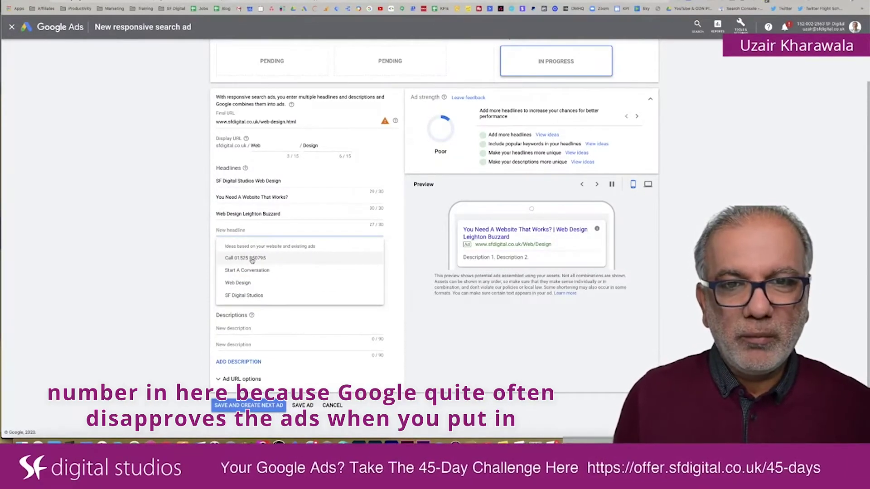